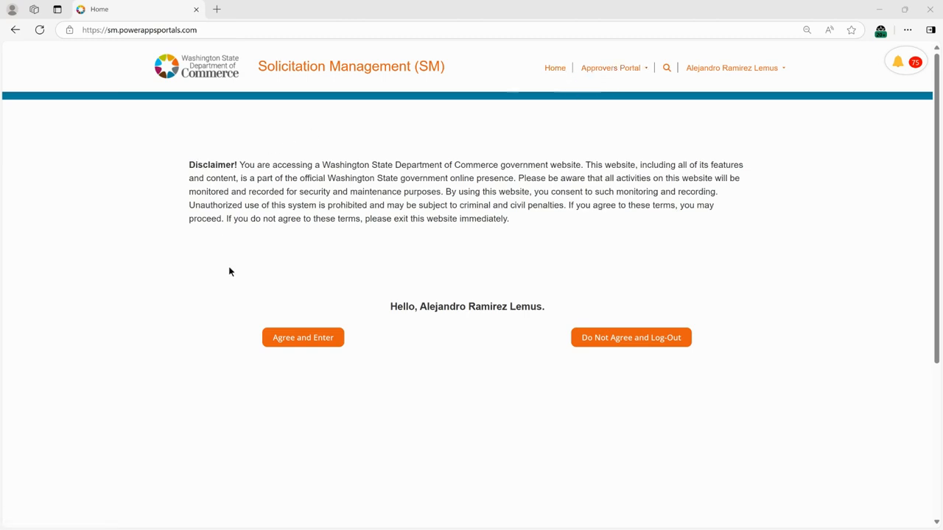
# Agree to the disclaimer and open the approval workflow of the assigned approval HD-HAU-2024-001-Comp
pyautogui.click(299, 336)
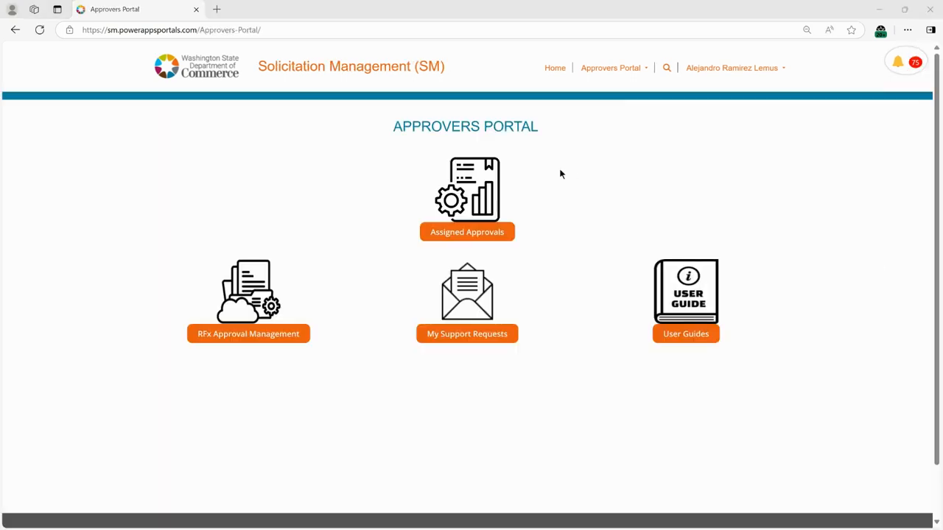
pyautogui.click(487, 238)
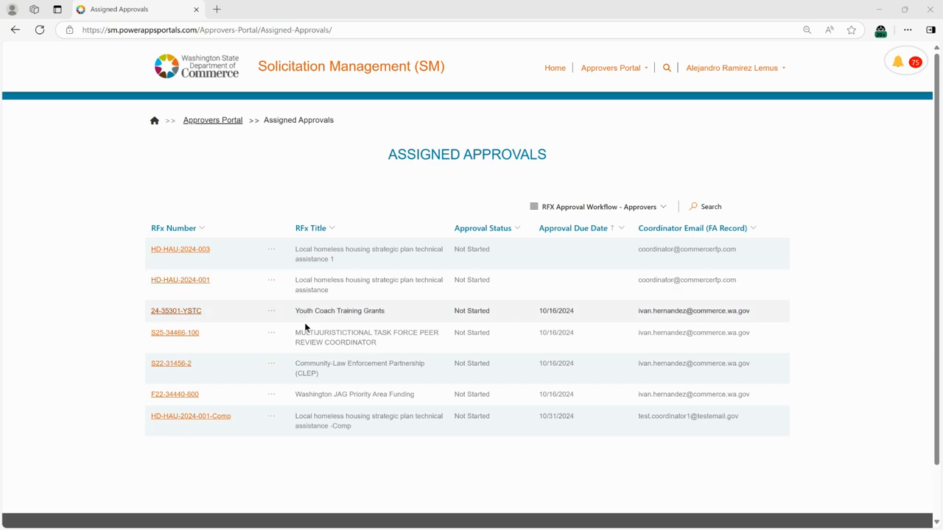
pyautogui.click(272, 417)
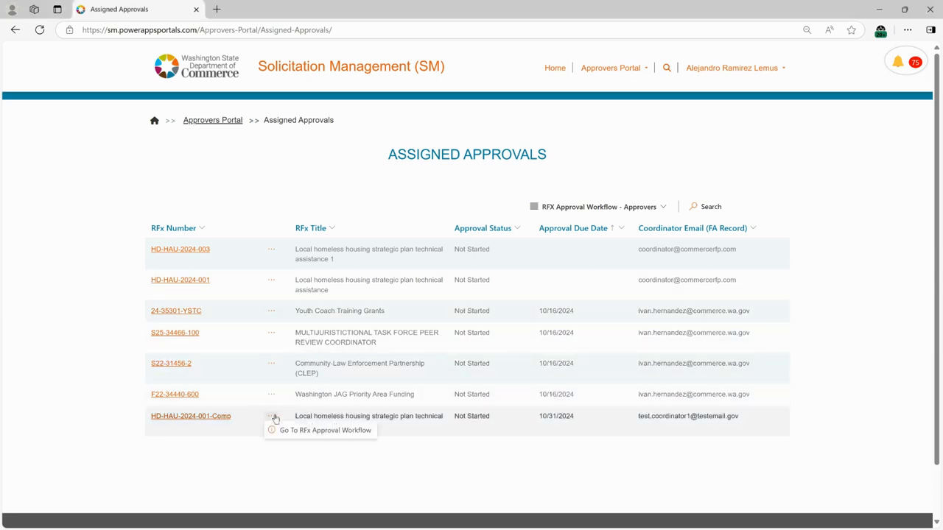
pyautogui.click(321, 433)
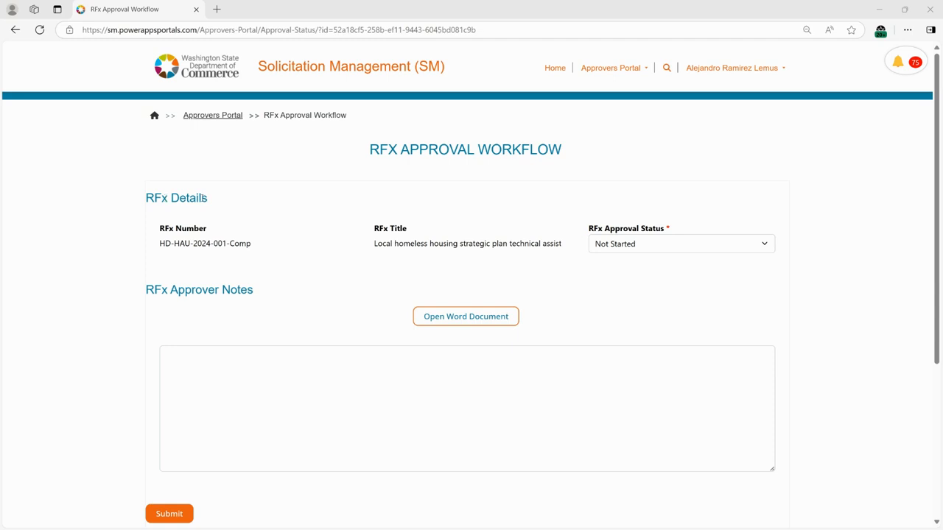
# Open the RFx's Word document from the approver notes section and maximize its window
pyautogui.click(455, 318)
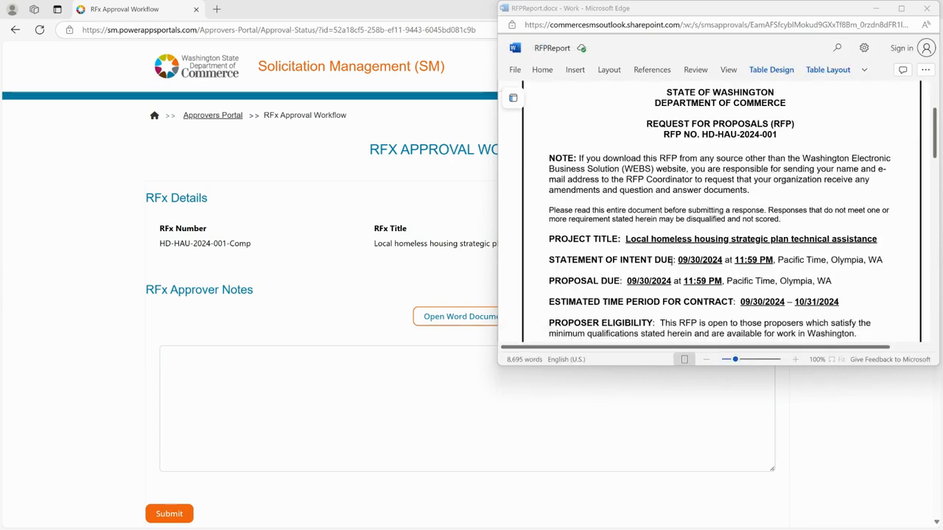
pyautogui.click(543, 70)
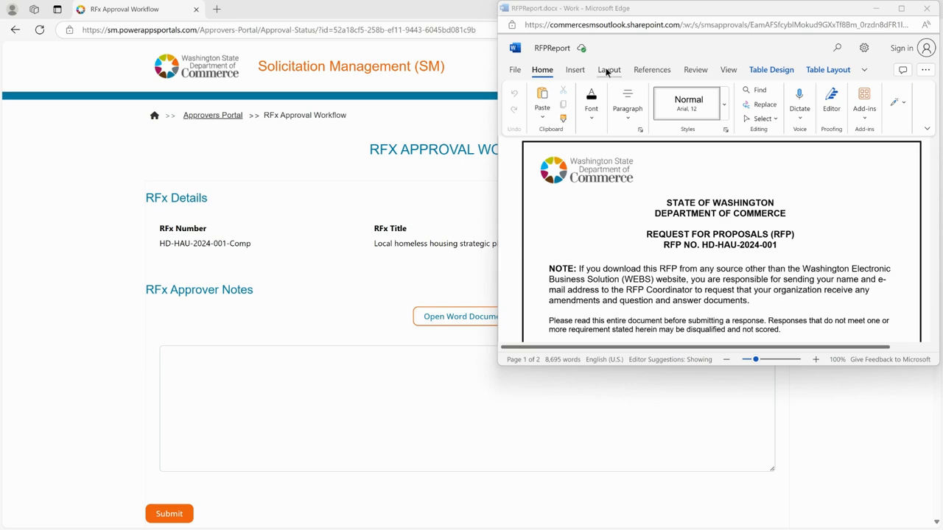
pyautogui.click(713, 241)
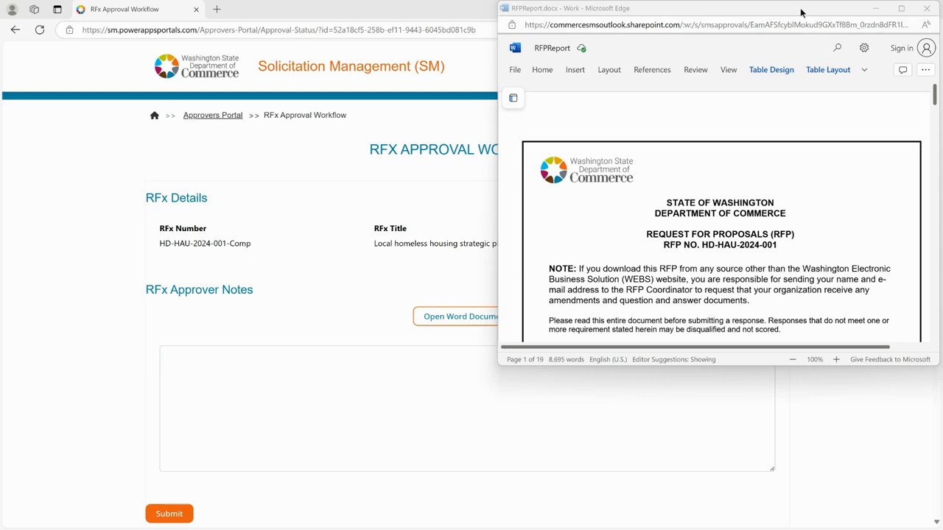
pyautogui.moveTo(900, 11)
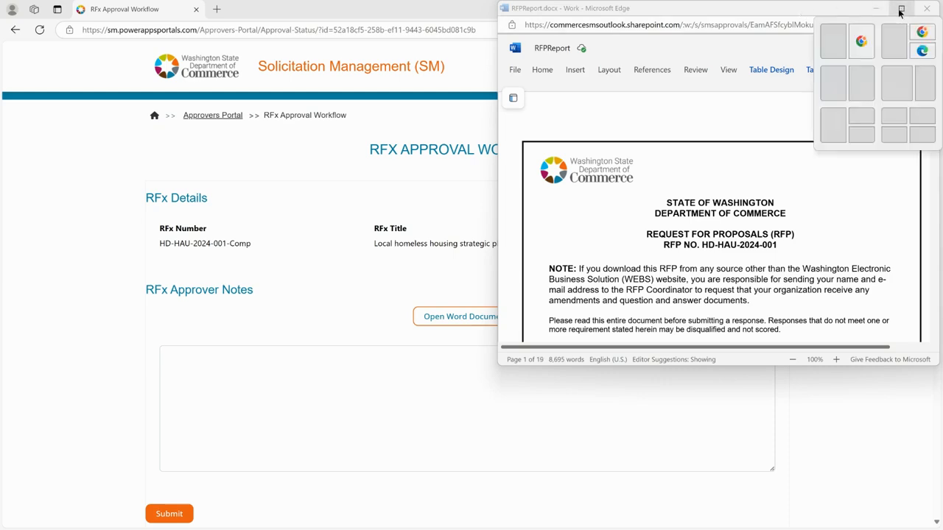
pyautogui.click(900, 10)
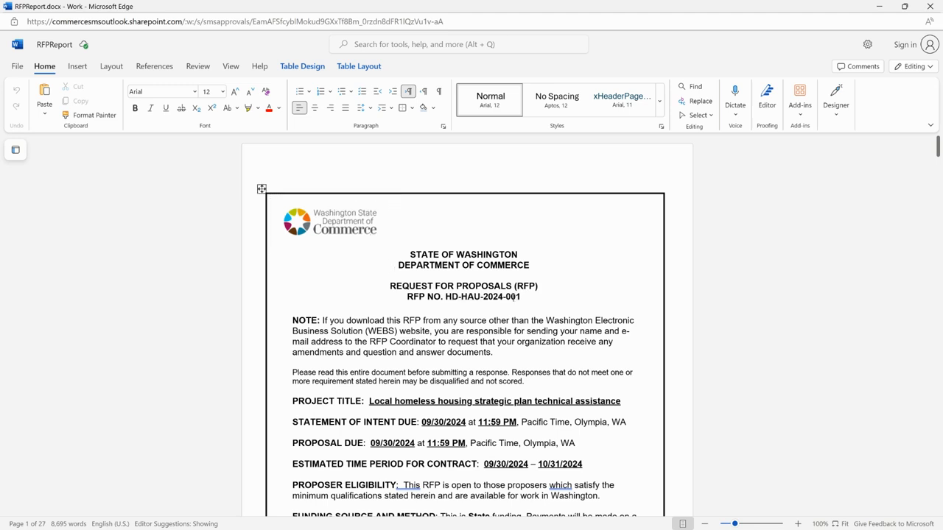
# Display the document's headings for navigation and set the ribbon to always show
pyautogui.click(16, 154)
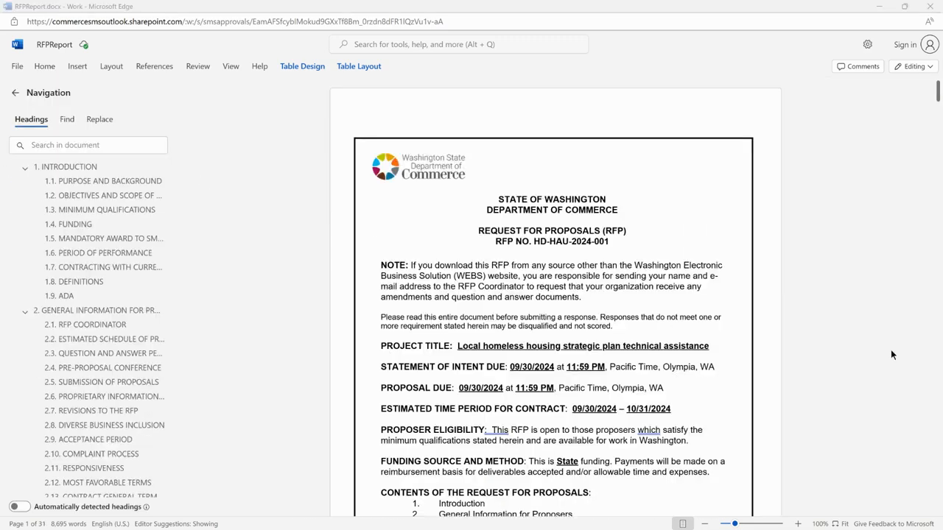
pyautogui.click(42, 67)
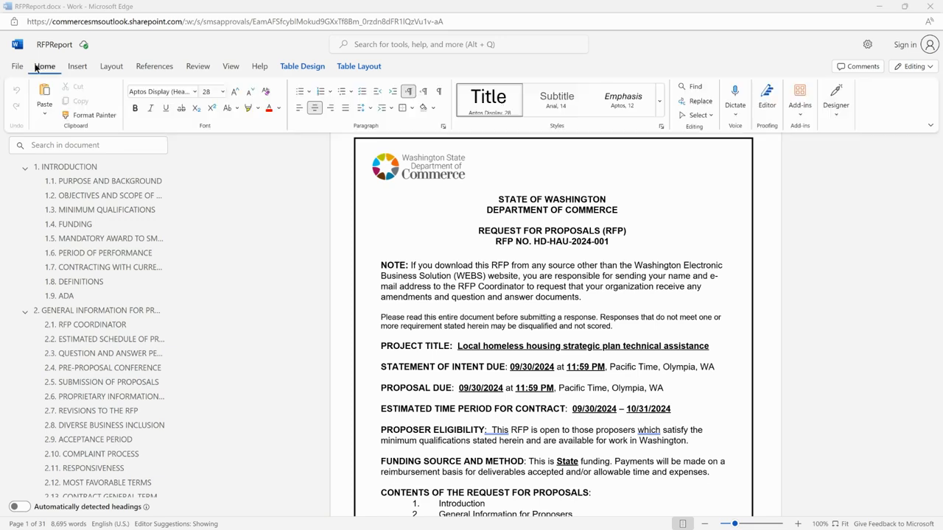
pyautogui.click(931, 127)
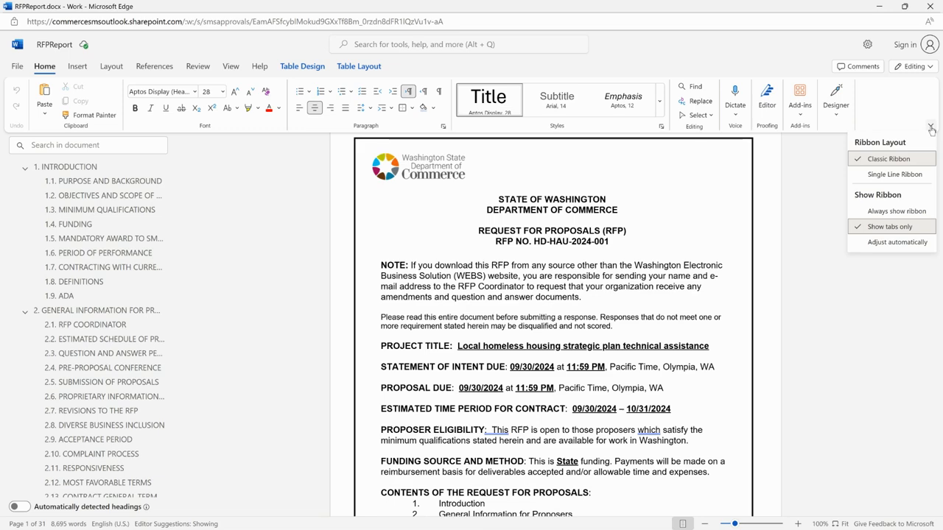
pyautogui.click(895, 209)
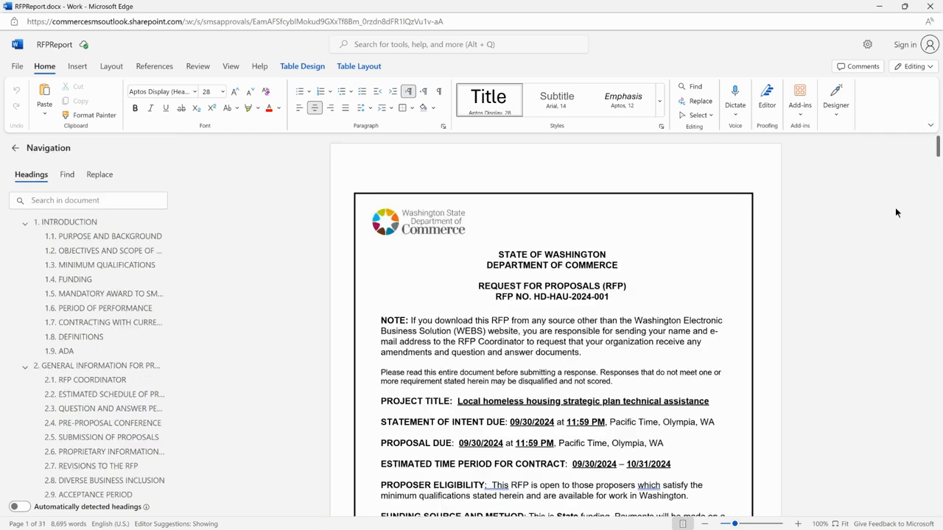
pyautogui.click(930, 126)
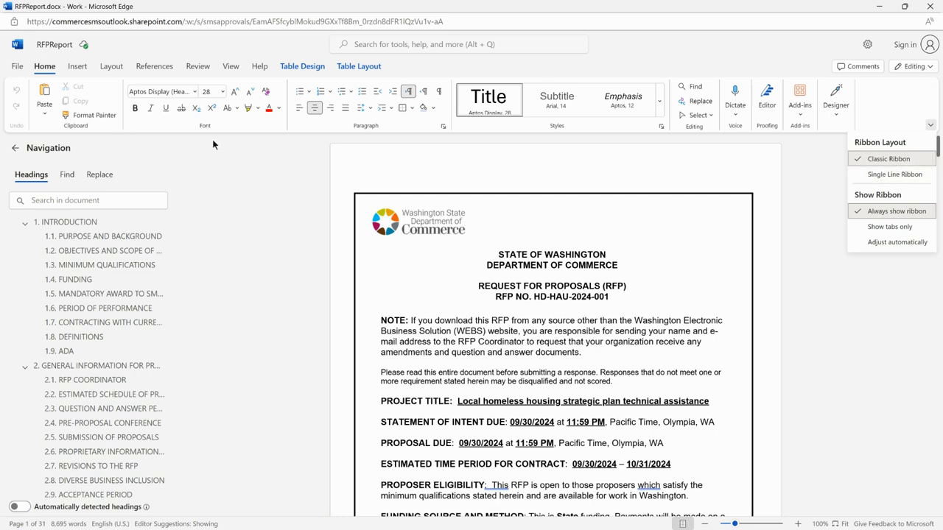
pyautogui.click(262, 189)
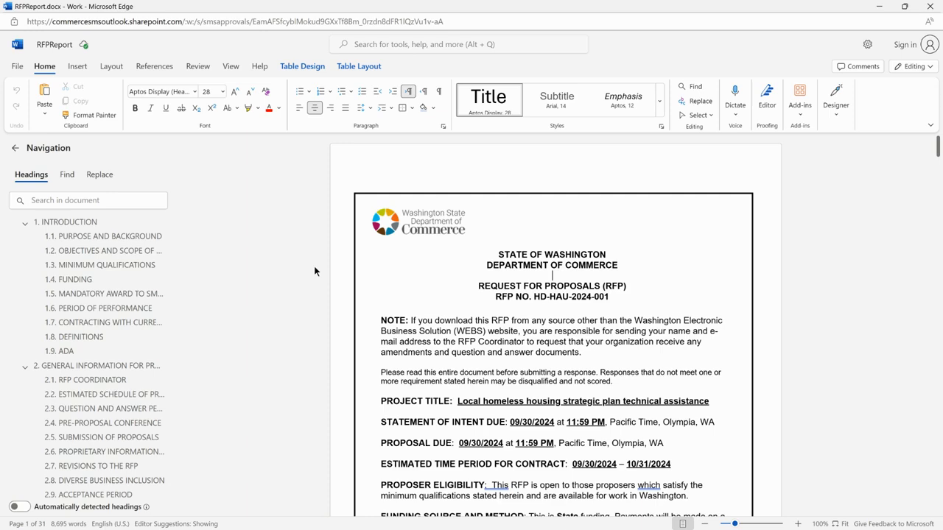
# Post a comment on the whole 1.4 Funding section: "Please modify the funding for this opportunity, the budget has been changed to $300,000"
pyautogui.click(77, 278)
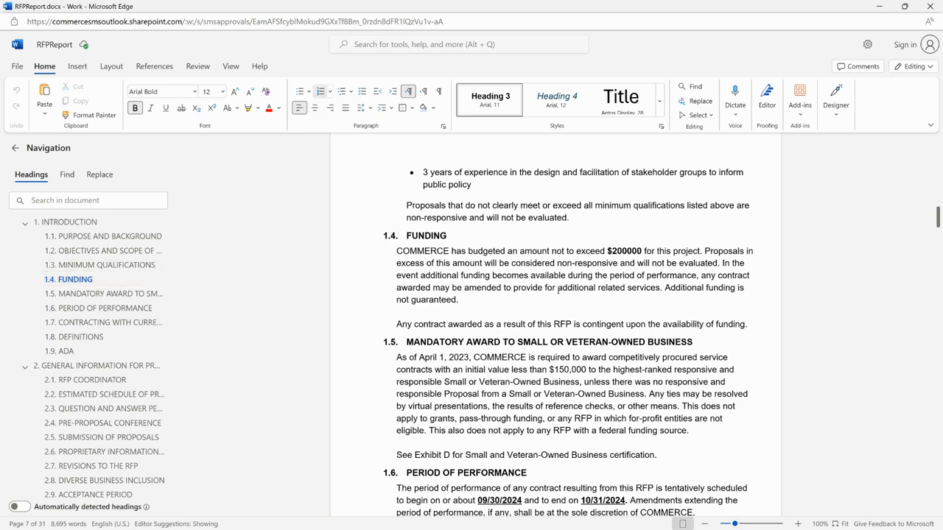
pyautogui.moveTo(752, 324); pyautogui.dragTo(402, 237)
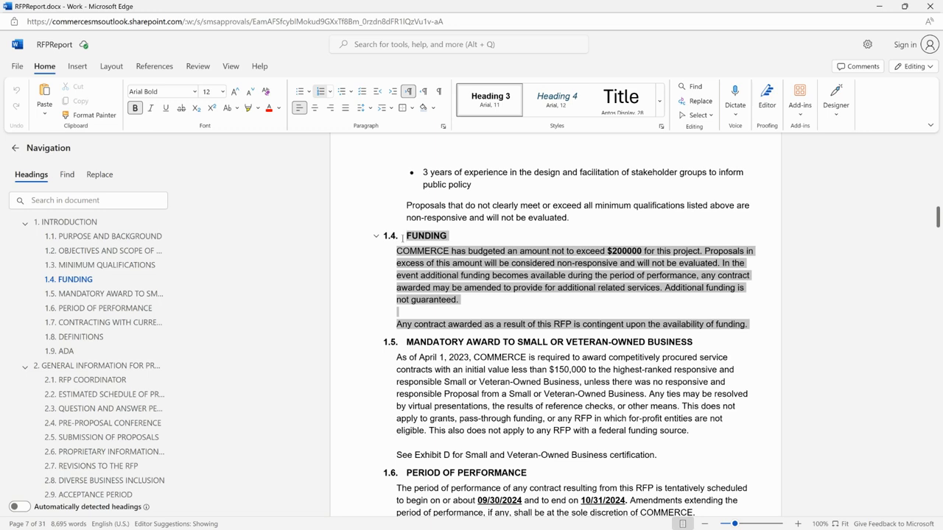
pyautogui.click(856, 71)
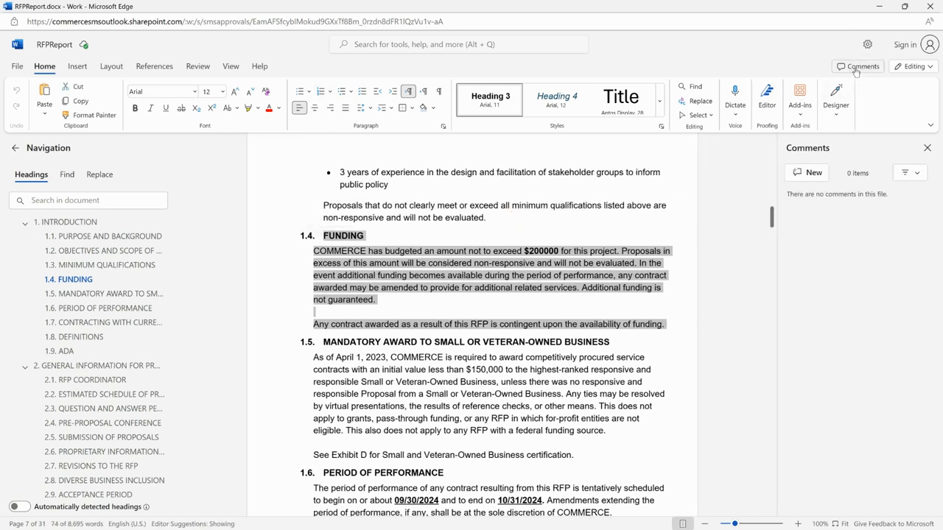
pyautogui.click(808, 174)
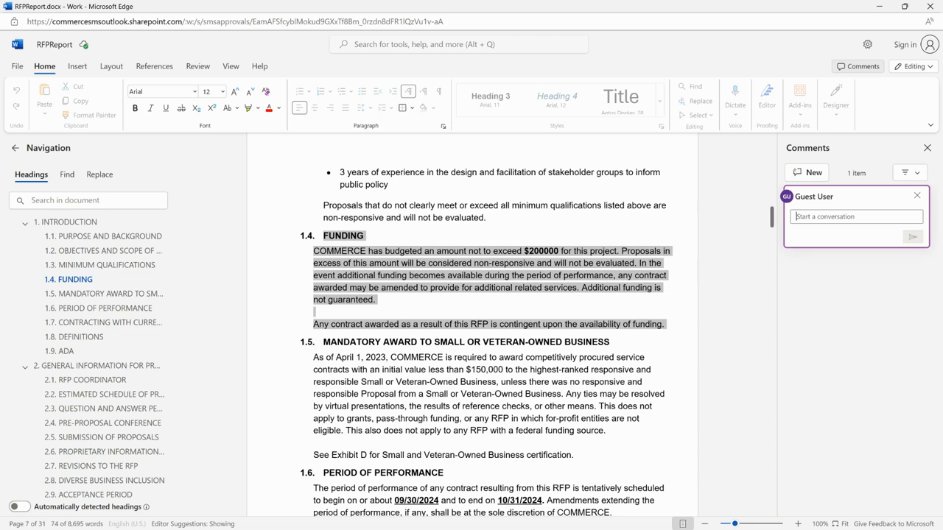
pyautogui.write('Please modify the funding for this opportunity, the budget has been changed to $300,000')
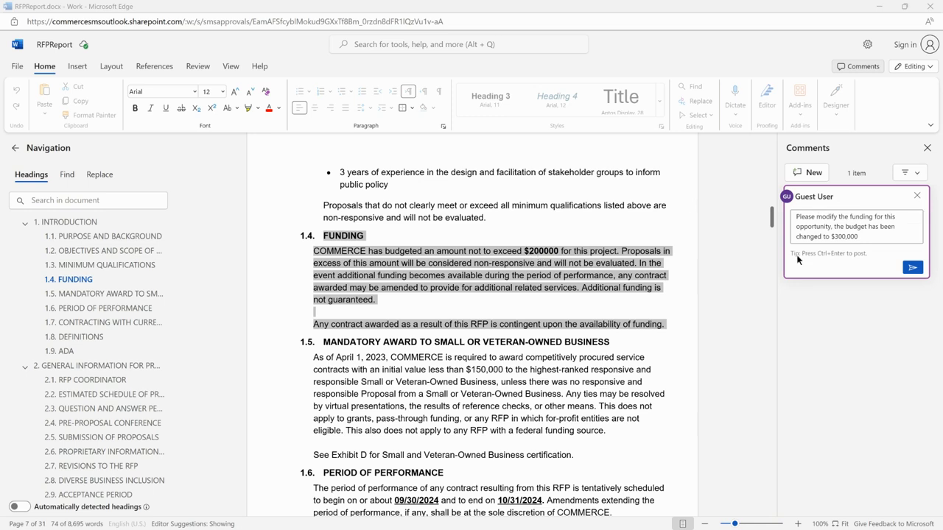
pyautogui.click(913, 268)
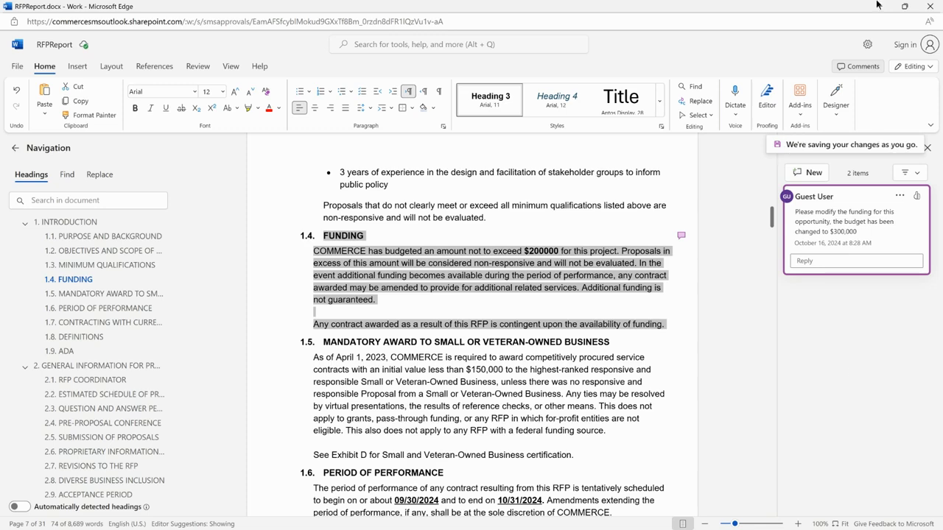
# Close the Word document and set the RFx Approval Status to Rejected in the approval workflow
pyautogui.click(932, 6)
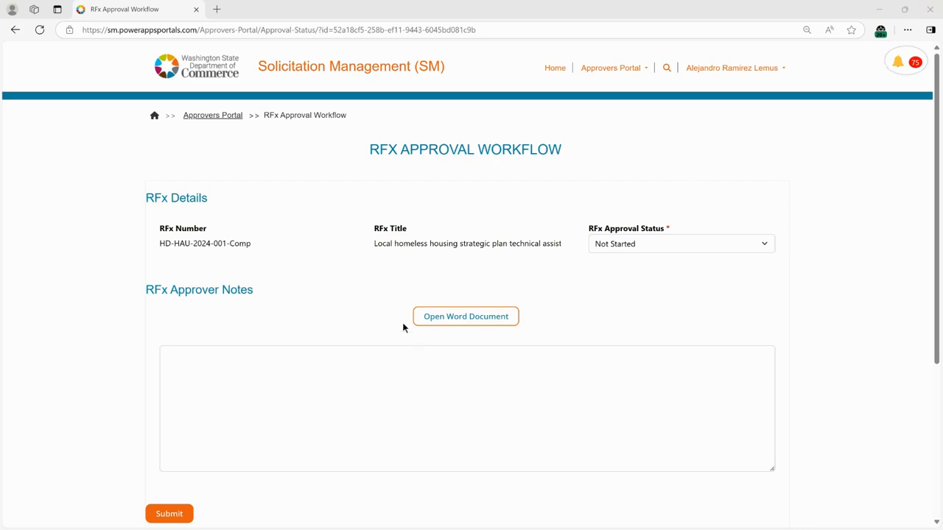
pyautogui.click(671, 243)
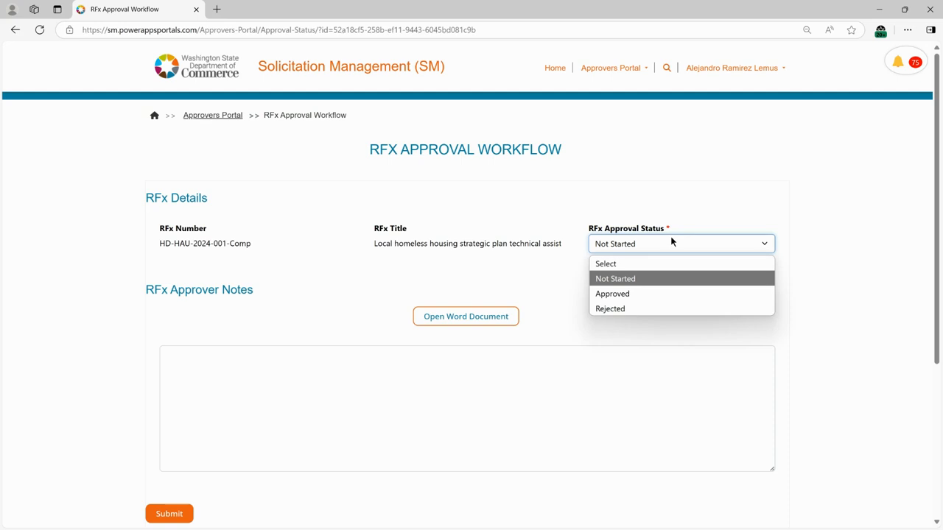
pyautogui.click(681, 311)
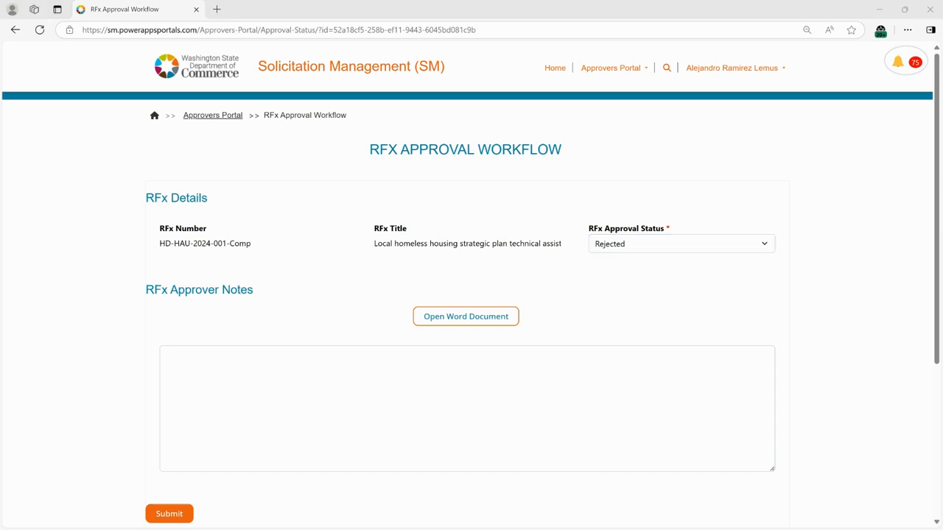
# Enter the approver note "Please check section 1.4 the budgeting has been modified, comments are in the document." and submit the approval form
pyautogui.click(454, 382)
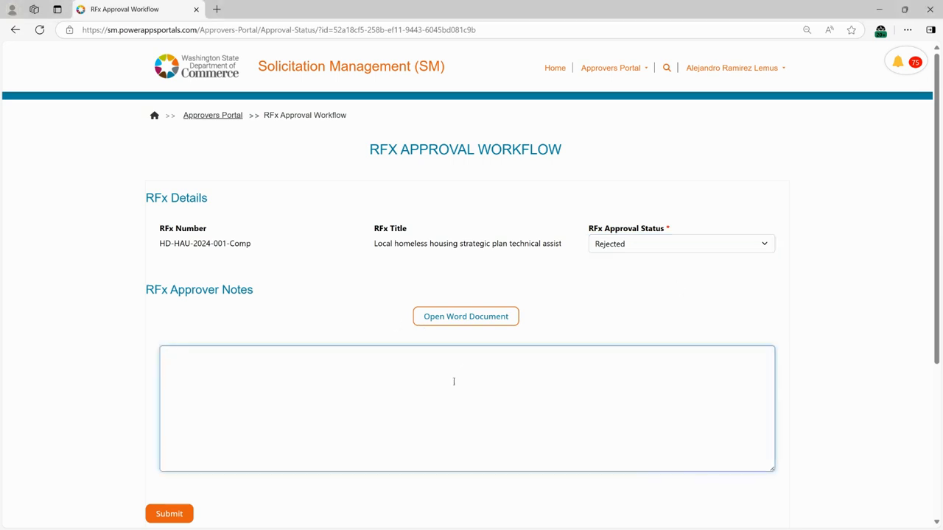
pyautogui.write('Please check section 1.4 the budgeting has been modified, comments are in the document.')
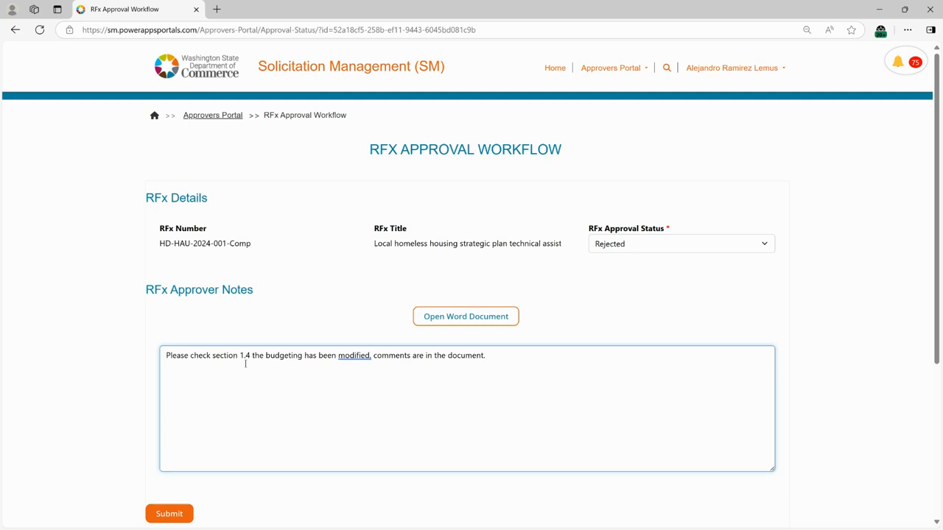
pyautogui.click(252, 354)
pyautogui.scroll(-1, 531, 383)
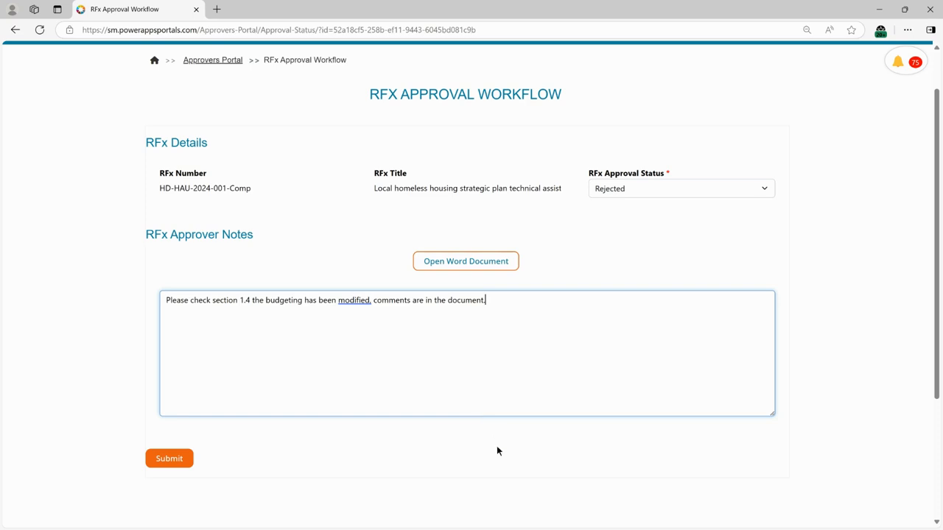
pyautogui.click(165, 458)
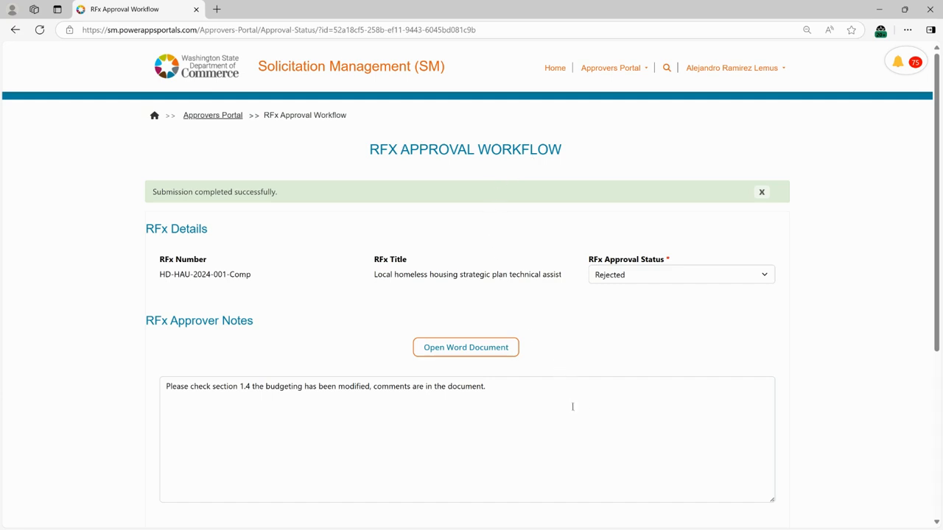
pyautogui.scroll(-2, 873, 411)
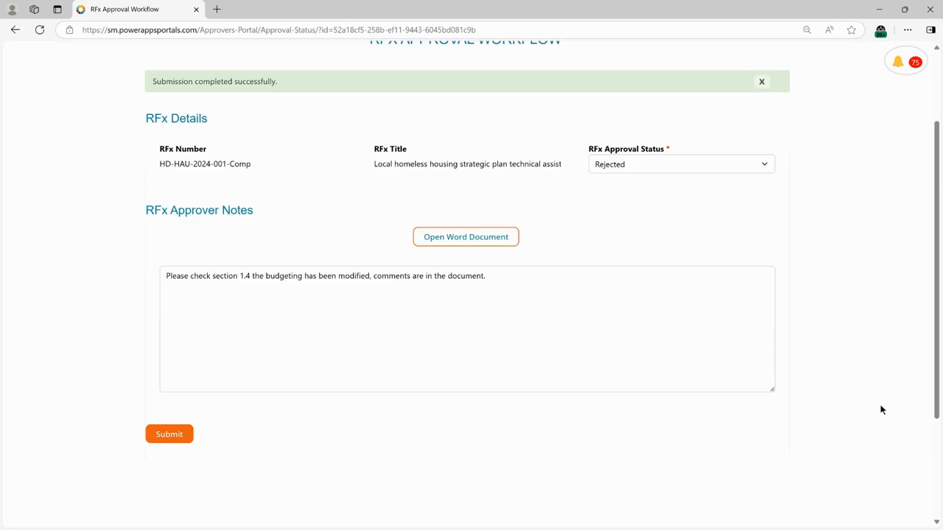
pyautogui.scroll(2, 879, 409)
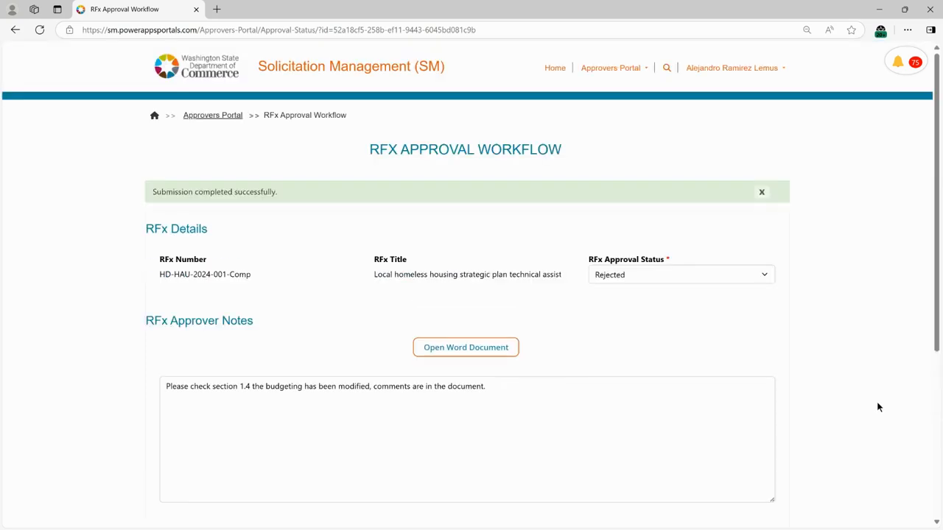